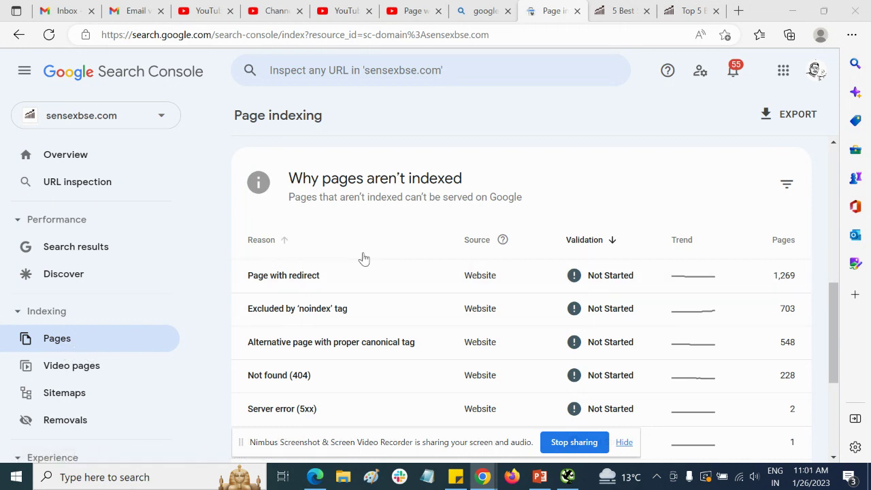
# Open the first example, the 5th August 2021 intraday trading article, in a new tab.
pyautogui.scroll(-1, 362, 257)
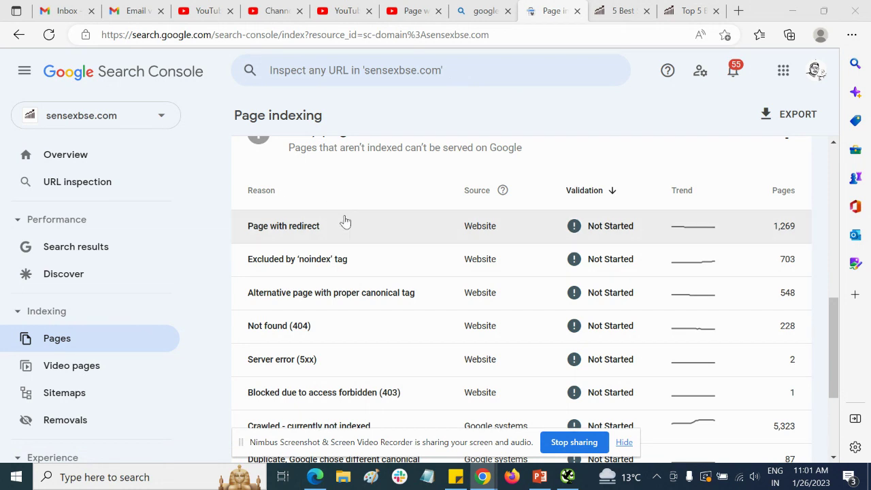
pyautogui.scroll(-1, 344, 259)
pyautogui.scroll(-1, 342, 292)
pyautogui.scroll(1, 341, 293)
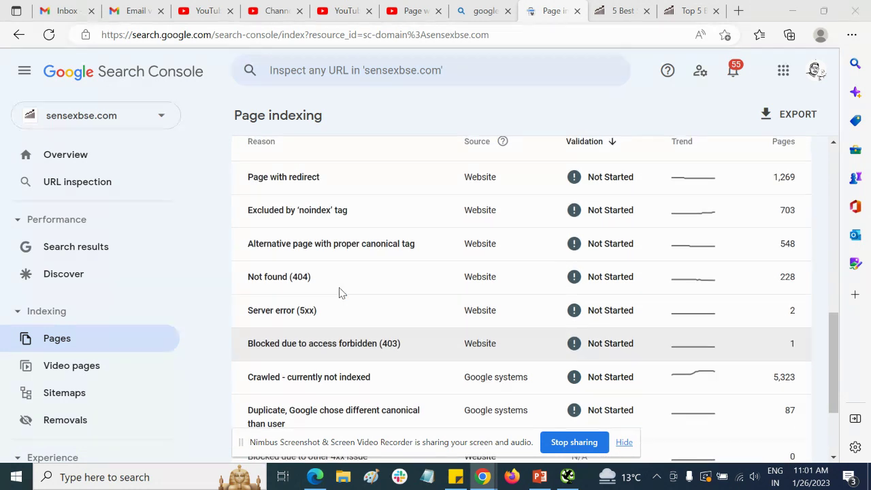
pyautogui.scroll(1, 339, 294)
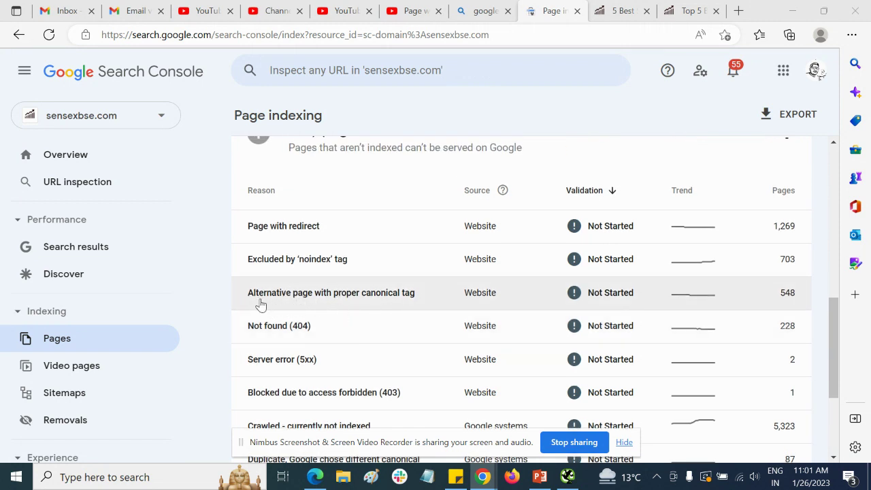
pyautogui.click(411, 306)
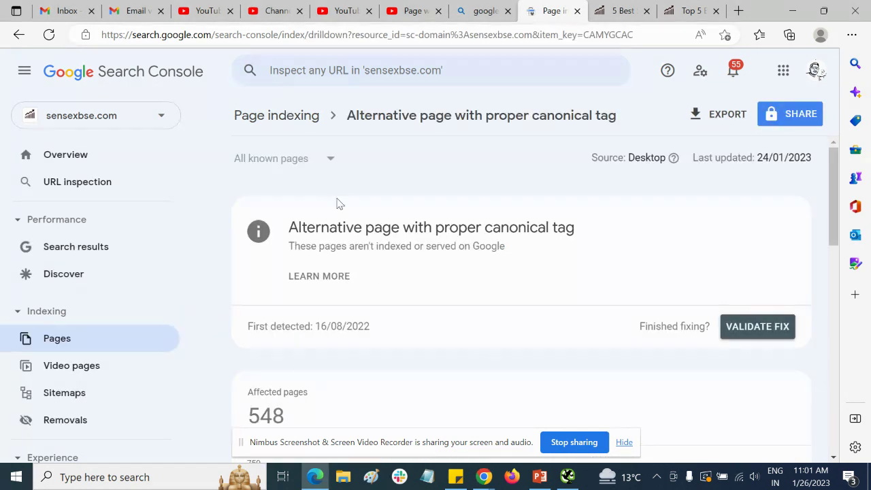
pyautogui.scroll(-2, 337, 227)
pyautogui.scroll(-3, 339, 228)
pyautogui.scroll(-3, 338, 228)
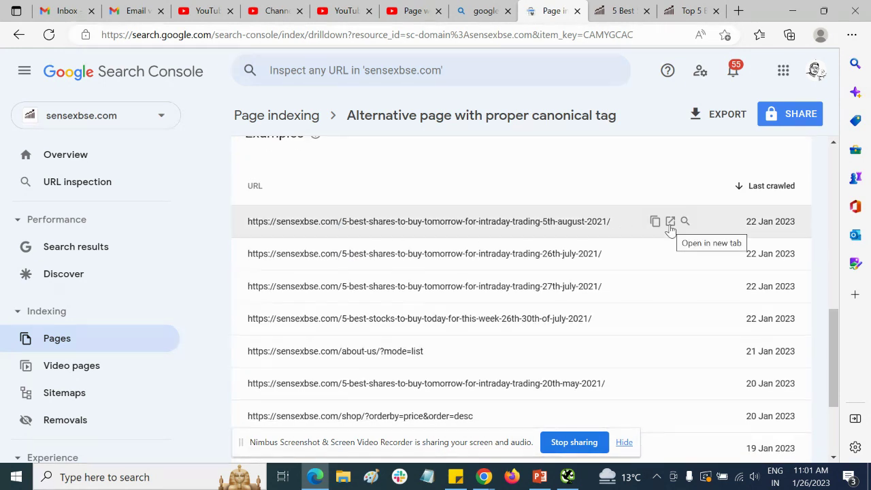
pyautogui.click(626, 8)
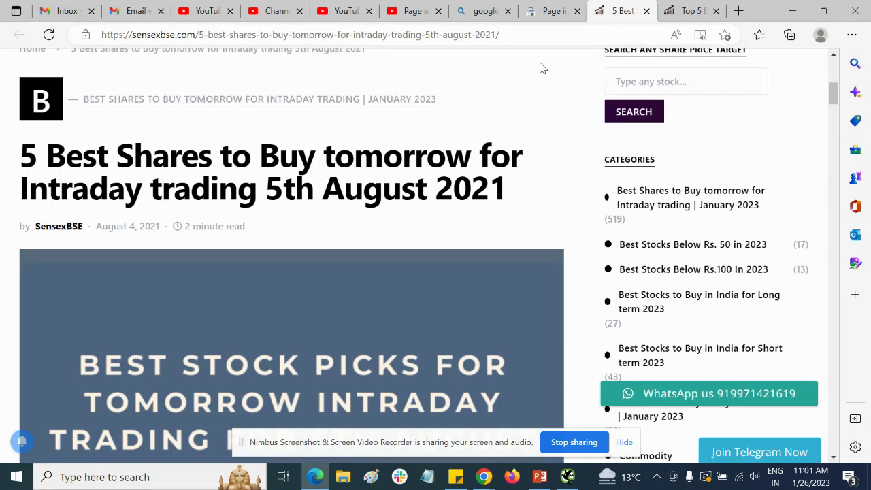
# View the article's page source and find its canonical link to the category page.
pyautogui.rightClick(534, 97)
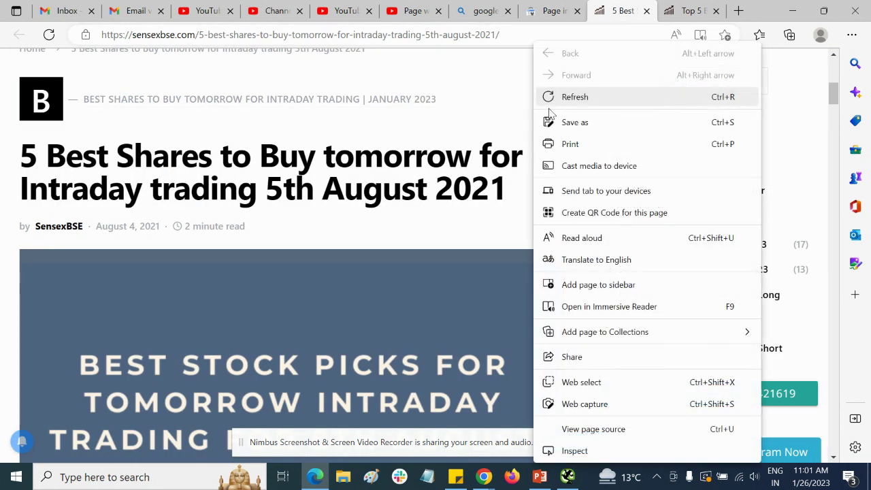
pyautogui.click(569, 429)
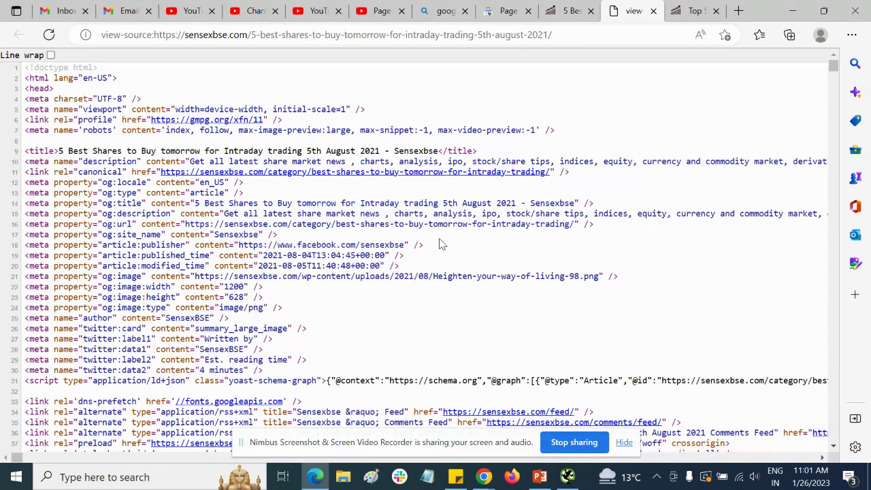
pyautogui.hotkey('ctrl', 'f')
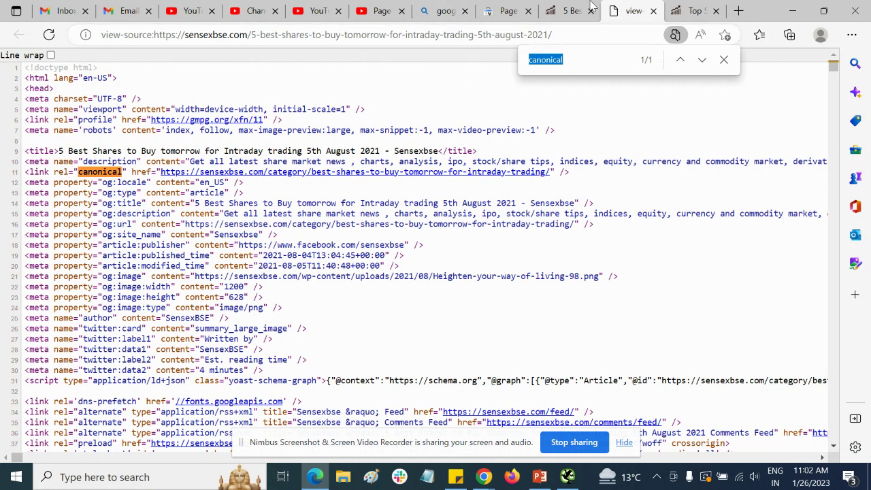
pyautogui.click(510, 9)
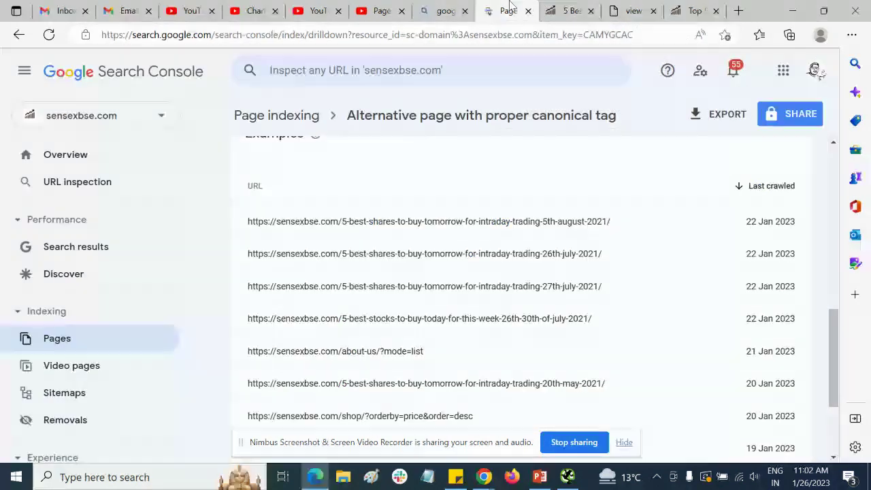
pyautogui.moveTo(429, 222)
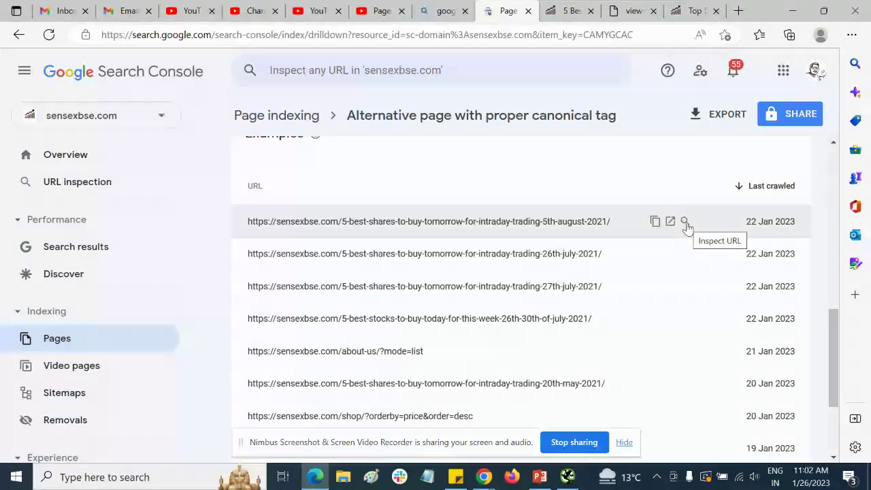
# Inspect the 5th August article URL in Google's index and select the inspected URL.
pyautogui.click(685, 222)
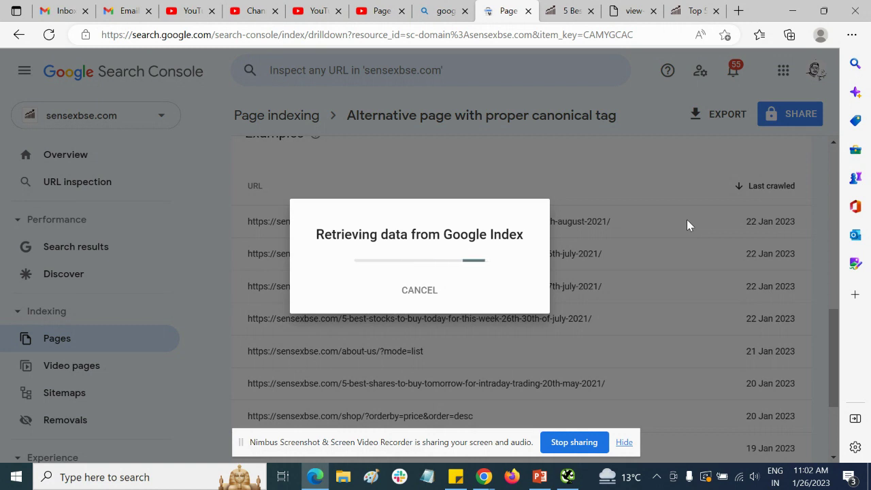
pyautogui.scroll(-2, 402, 252)
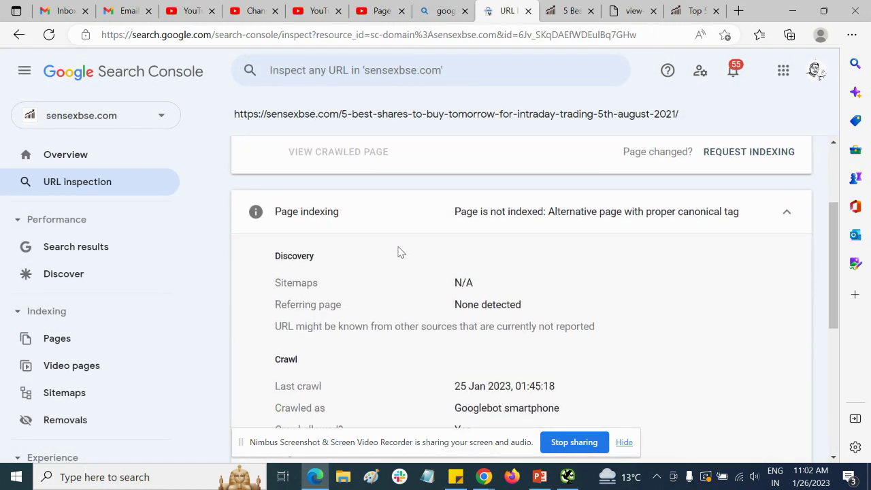
pyautogui.scroll(-3, 400, 252)
pyautogui.scroll(1, 400, 252)
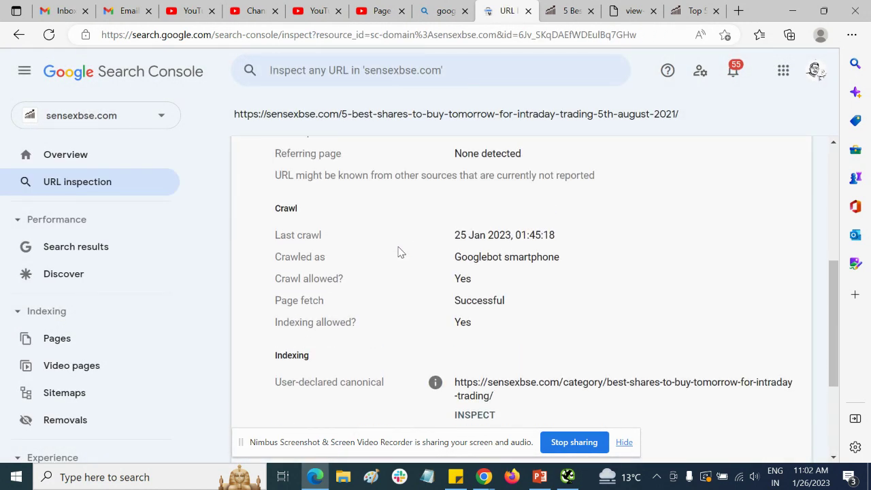
pyautogui.scroll(3, 400, 252)
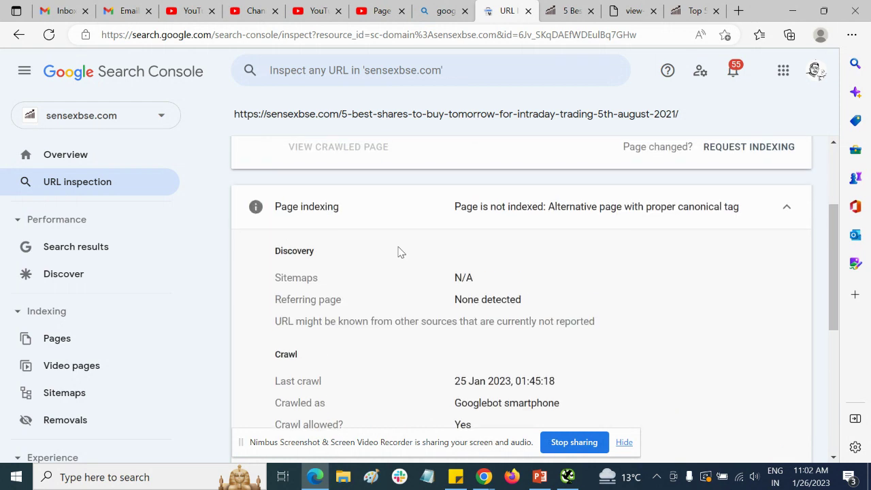
pyautogui.doubleClick(578, 116)
pyautogui.tripleClick(580, 116)
# Select the user-declared category-page canonical in the Indexing section and check its copy options.
pyautogui.scroll(-4, 537, 221)
pyautogui.scroll(-1, 537, 219)
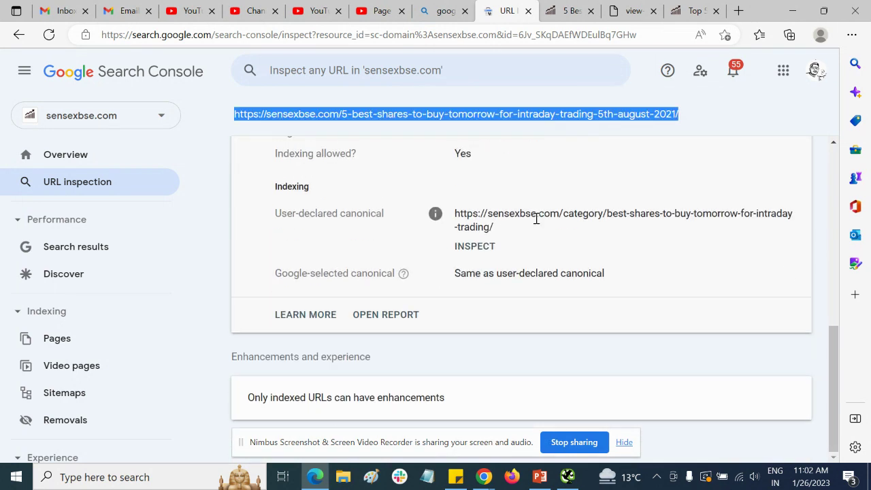
pyautogui.tripleClick(486, 215)
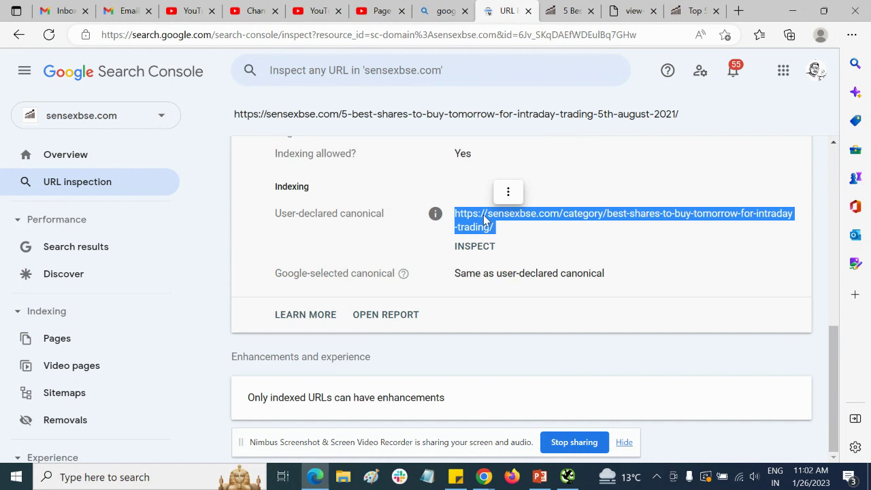
pyautogui.click(508, 191)
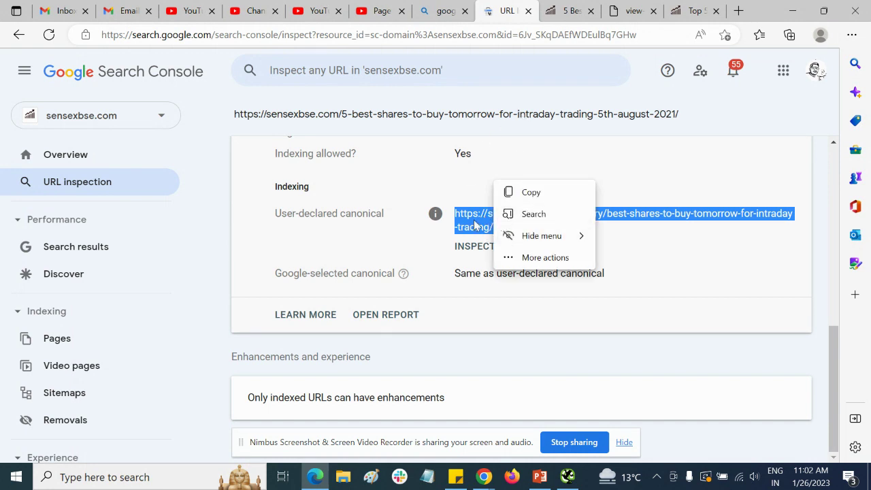
pyautogui.click(475, 226)
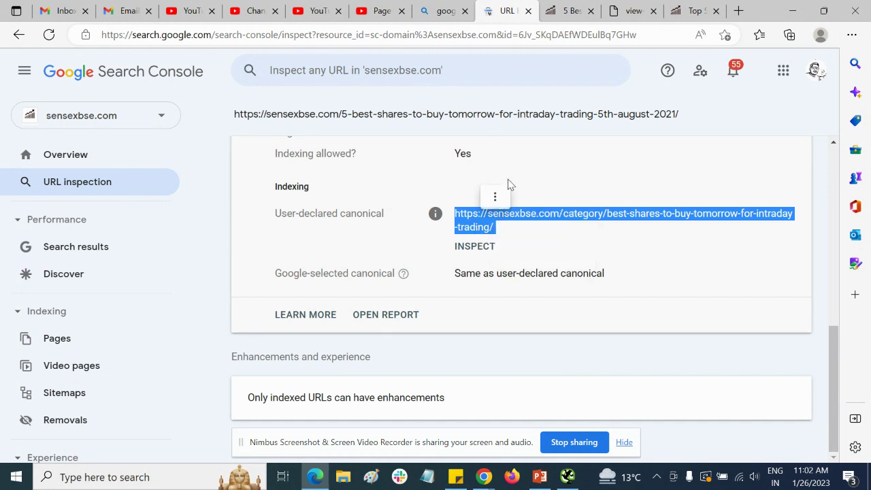
pyautogui.click(507, 194)
pyautogui.click(568, 197)
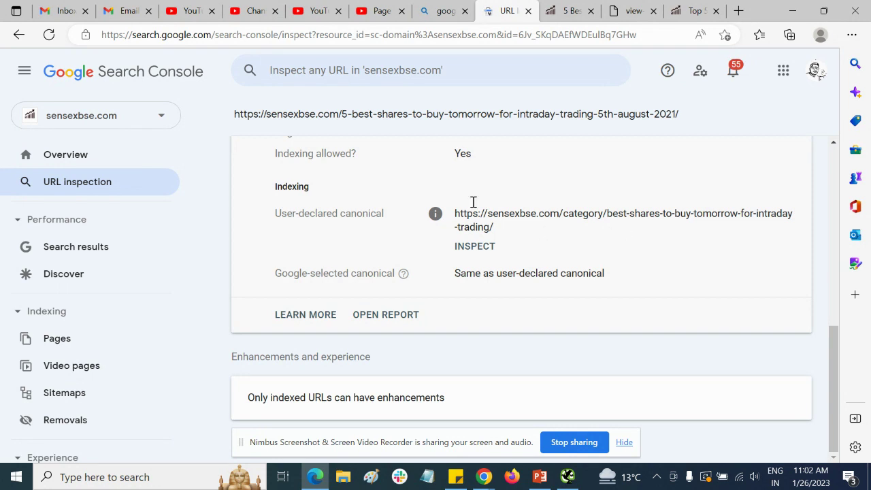
# Review the inspection results once more, then go to the 5th August article tab.
pyautogui.scroll(2, 364, 195)
pyautogui.scroll(5, 375, 200)
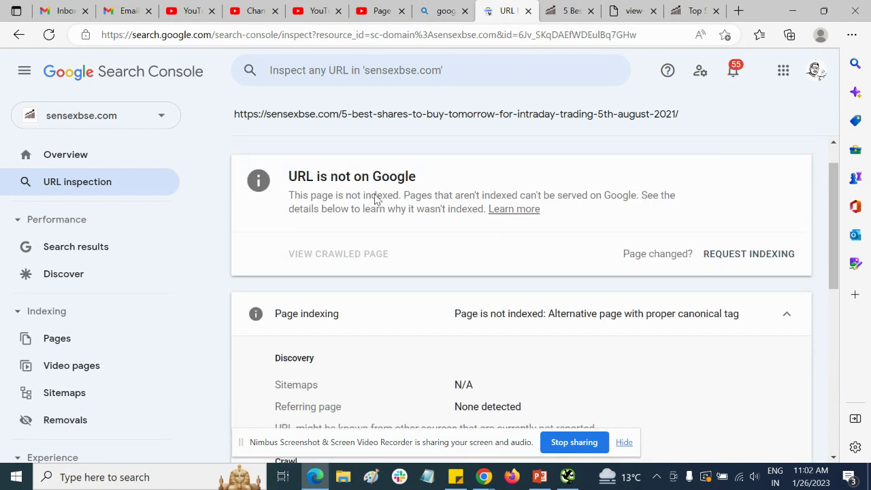
pyautogui.scroll(-3, 476, 205)
pyautogui.scroll(-1, 521, 272)
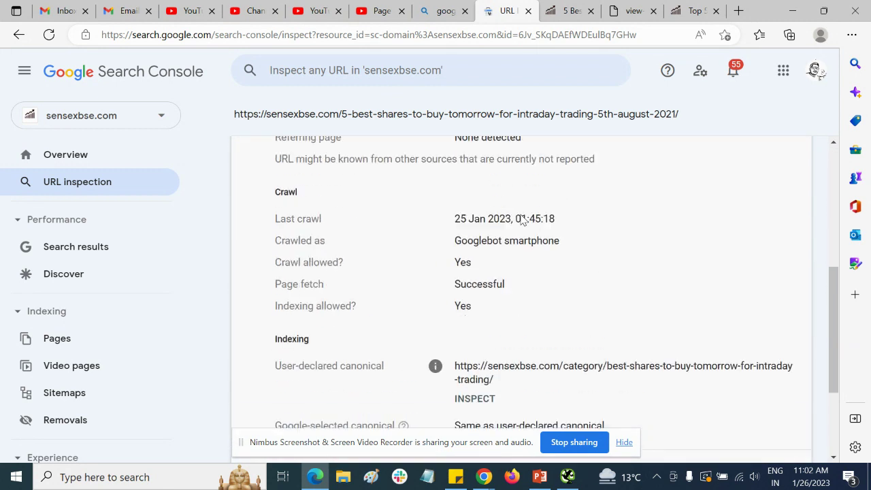
pyautogui.scroll(1, 545, 204)
pyautogui.click(570, 10)
# Scroll through the best-shares category page and the '5 Best' shares article to compare them.
pyautogui.click(633, 10)
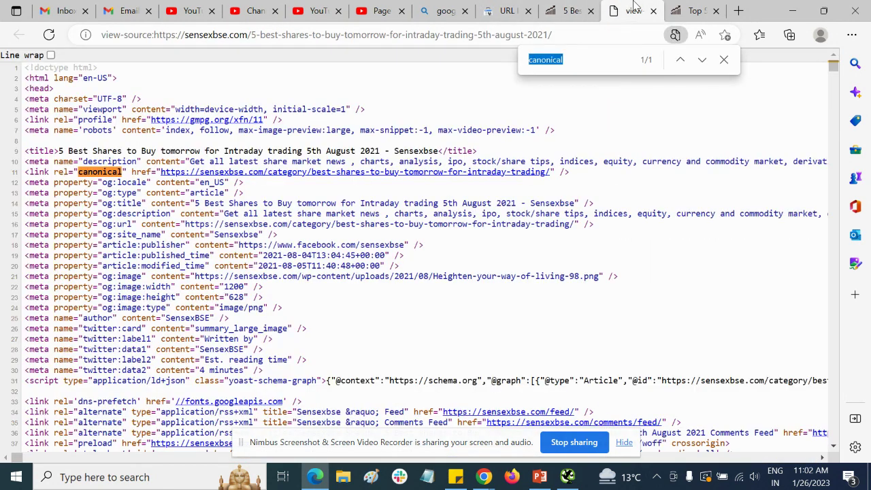
pyautogui.click(701, 8)
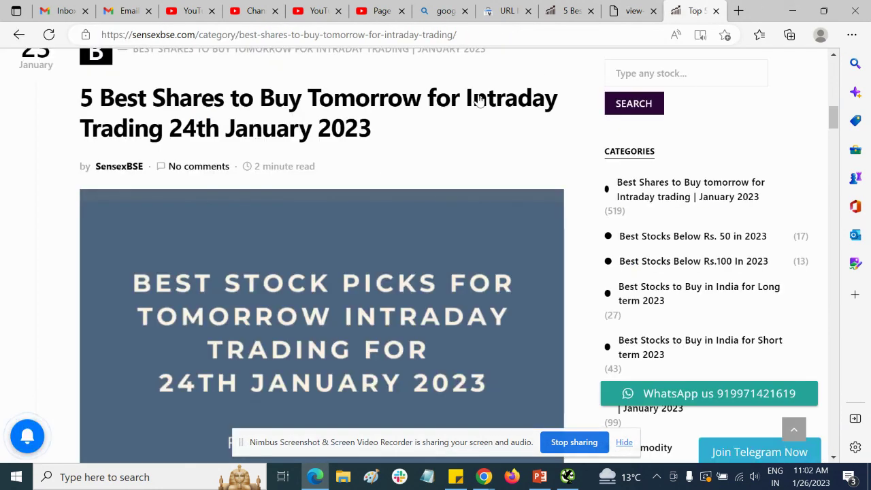
pyautogui.scroll(-2, 381, 184)
pyautogui.scroll(-5, 381, 184)
pyautogui.scroll(-5, 379, 185)
pyautogui.scroll(-1, 379, 185)
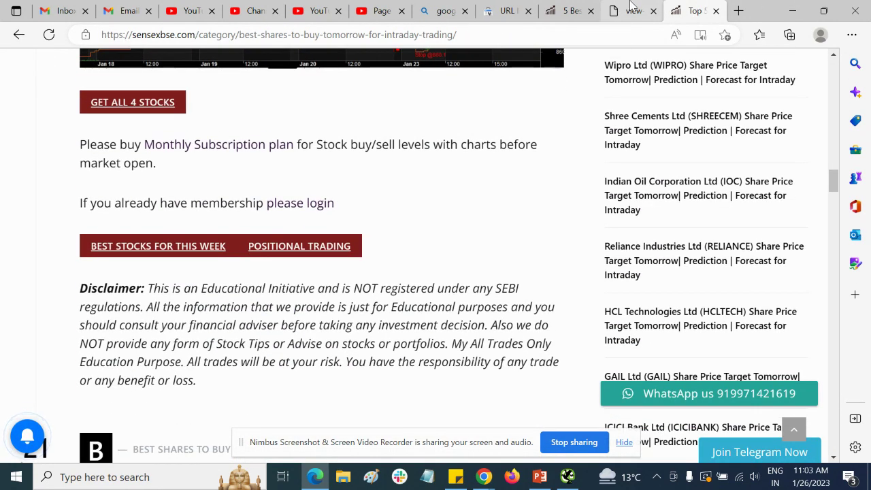
pyautogui.click(570, 10)
pyautogui.scroll(-2, 350, 195)
pyautogui.scroll(-5, 351, 204)
pyautogui.scroll(-5, 351, 204)
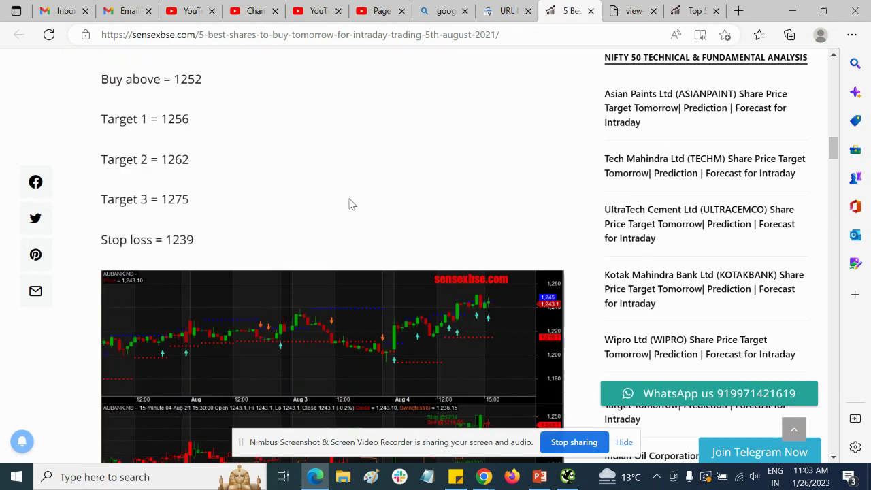
pyautogui.scroll(-5, 350, 202)
pyautogui.scroll(-5, 350, 202)
# Flip between the category page and the 5th August article, ending on the URL inspection.
pyautogui.click(694, 9)
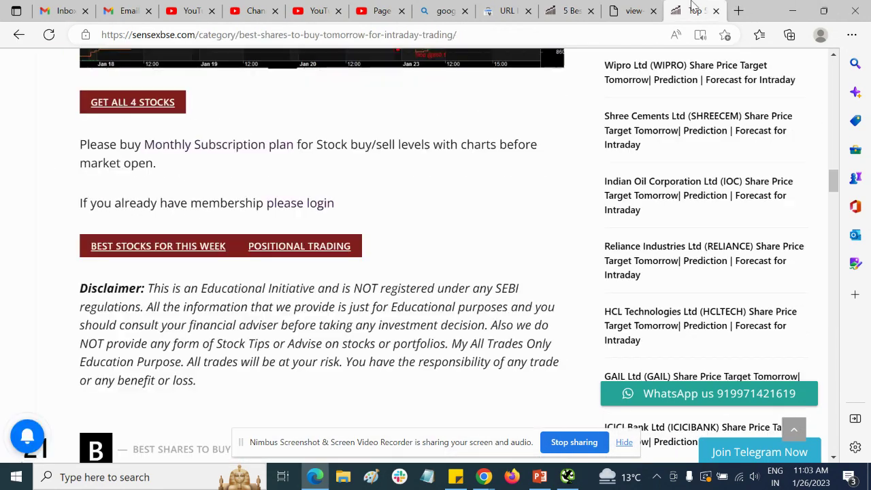
pyautogui.click(570, 8)
pyautogui.click(695, 9)
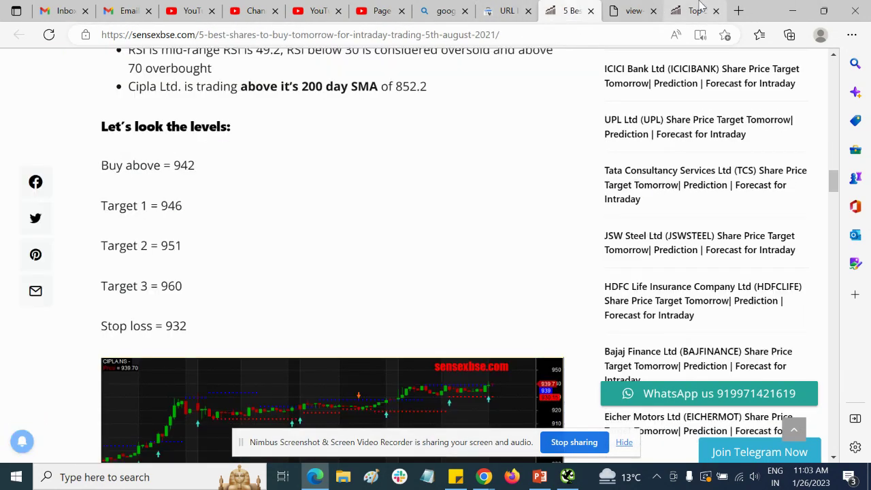
pyautogui.click(570, 8)
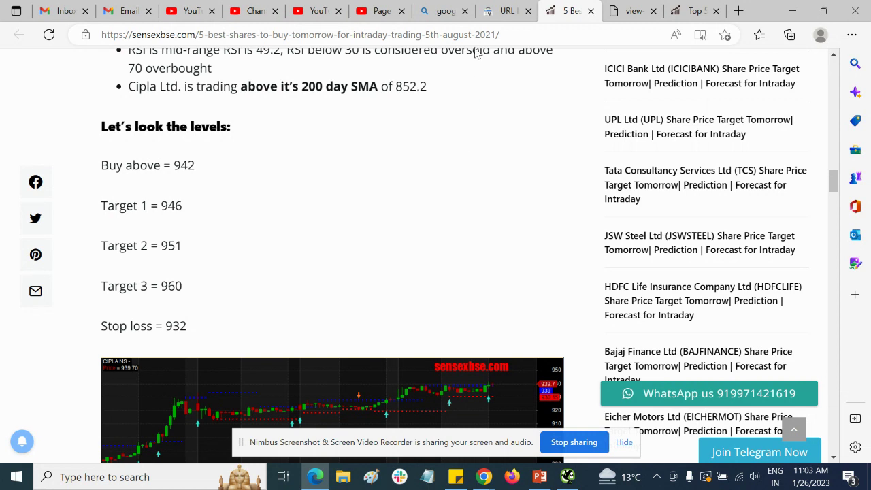
pyautogui.click(507, 11)
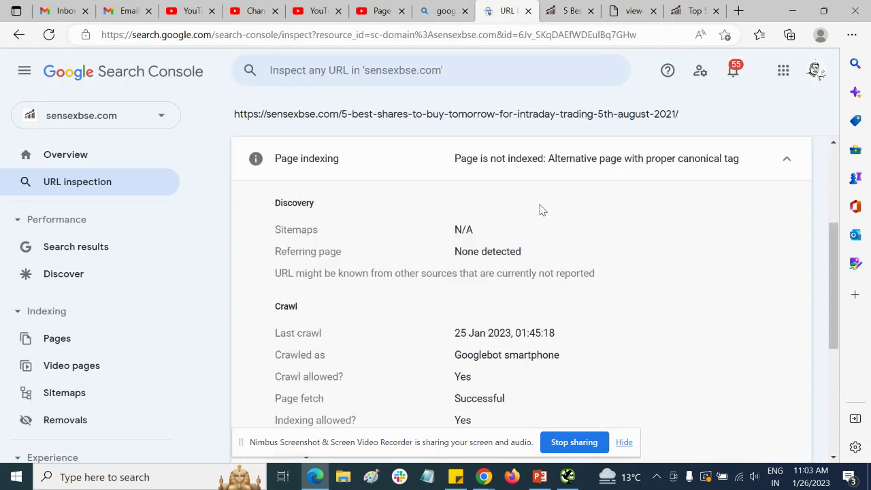
# Scroll to the inspection's Indexing section, then bring up Screaming Frog's resumehelp.com crawl.
pyautogui.scroll(-2, 542, 209)
pyautogui.scroll(-2, 542, 210)
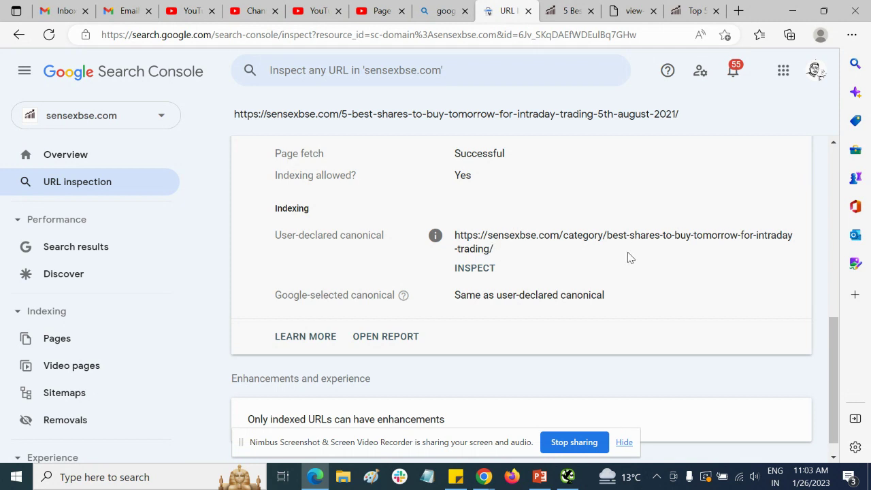
pyautogui.click(567, 476)
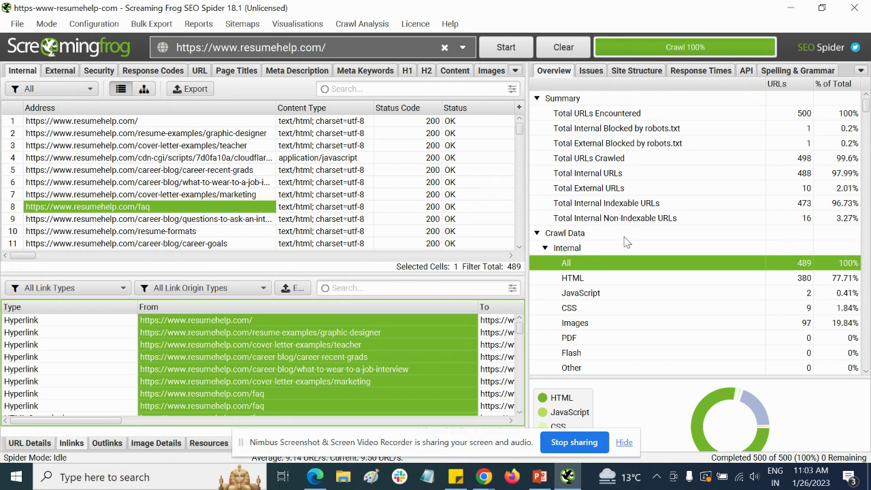
# Scroll the Overview panel to Canonicals and list the 364 self-referencing URLs.
pyautogui.scroll(-3, 626, 242)
pyautogui.scroll(-4, 626, 242)
pyautogui.scroll(-5, 626, 241)
pyautogui.scroll(-3, 627, 242)
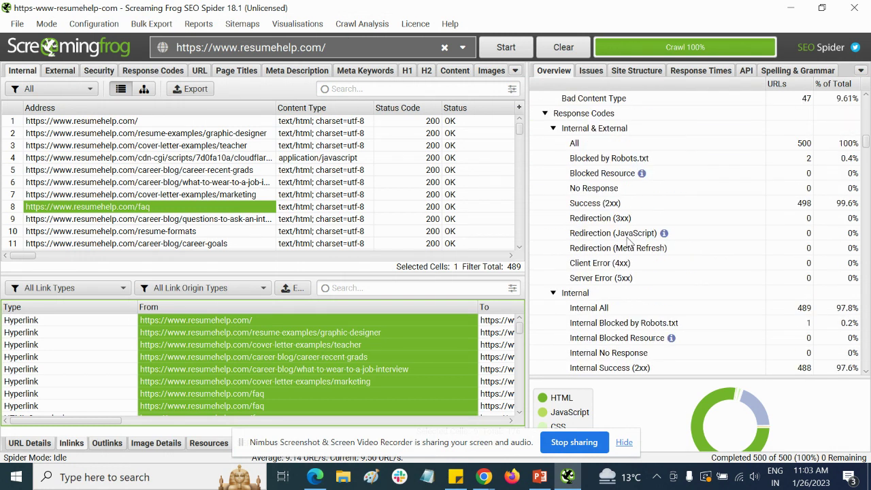
pyautogui.scroll(-2, 627, 239)
pyautogui.scroll(-3, 629, 242)
pyautogui.scroll(-3, 631, 243)
pyautogui.scroll(-3, 632, 245)
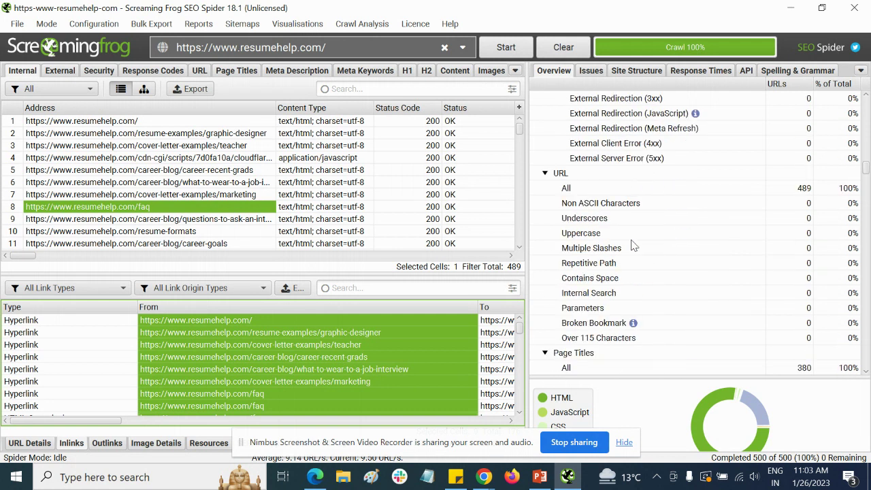
pyautogui.scroll(-5, 632, 245)
pyautogui.scroll(-5, 632, 245)
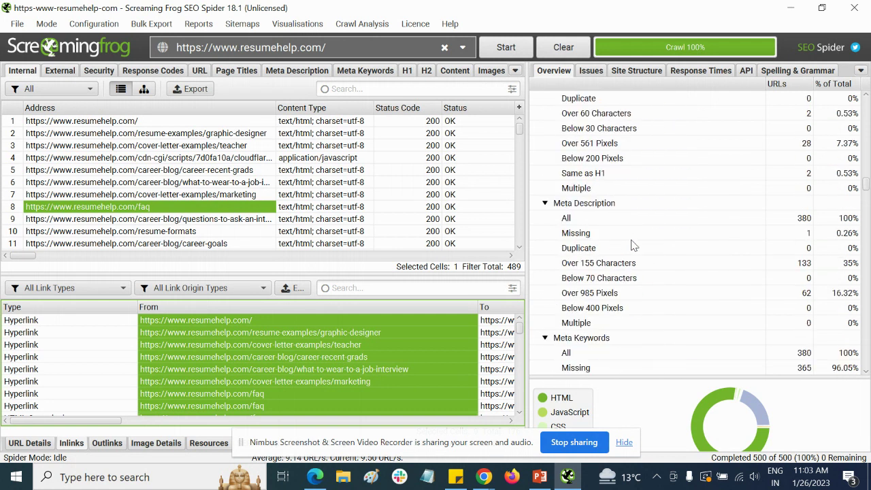
pyautogui.scroll(-1, 632, 245)
pyautogui.scroll(-5, 632, 245)
pyautogui.scroll(-4, 632, 245)
pyautogui.scroll(-2, 631, 245)
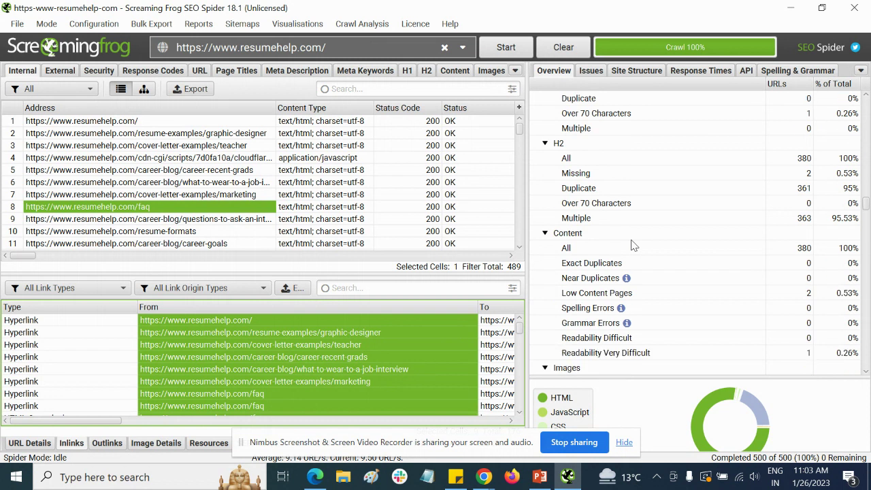
pyautogui.scroll(-5, 631, 245)
pyautogui.scroll(-3, 631, 245)
pyautogui.scroll(-1, 623, 239)
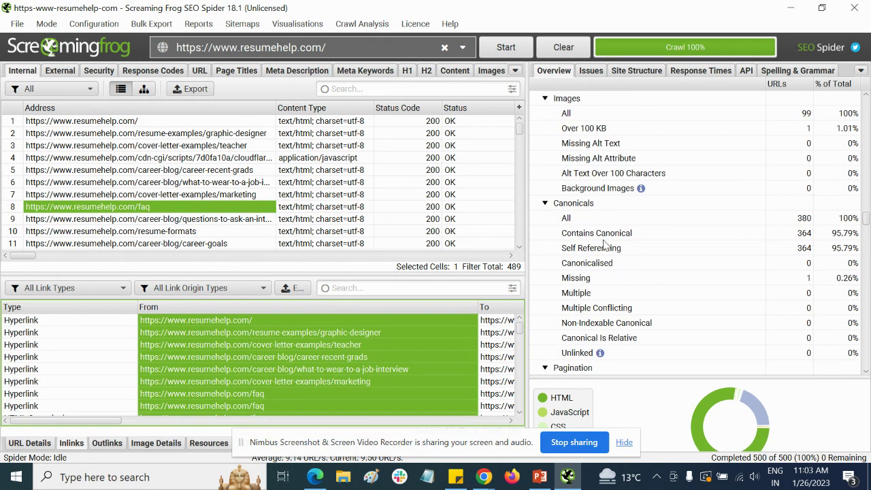
pyautogui.click(604, 252)
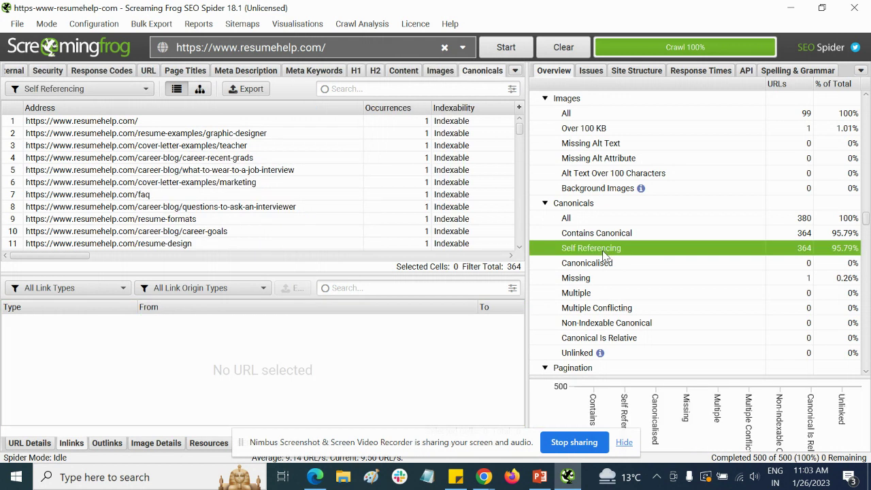
# Check the Canonicalised, Missing and Multiple canonical filters: zero, one and zero URLs.
pyautogui.click(606, 265)
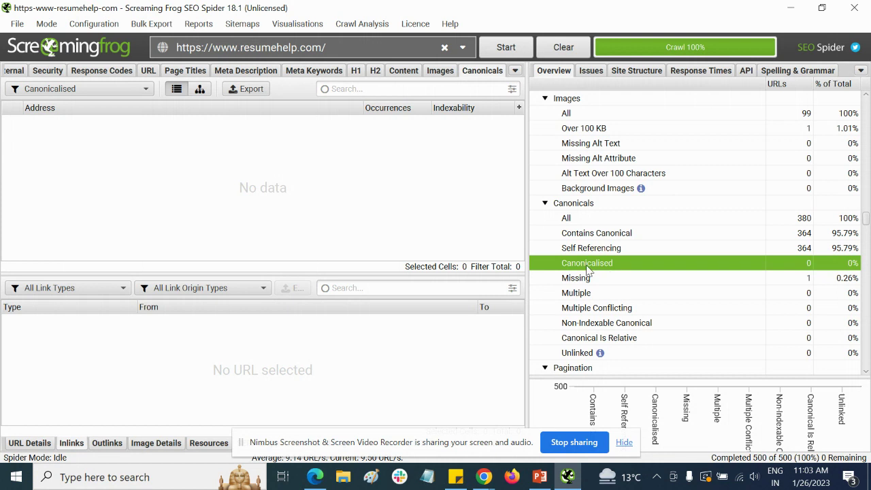
pyautogui.click(593, 282)
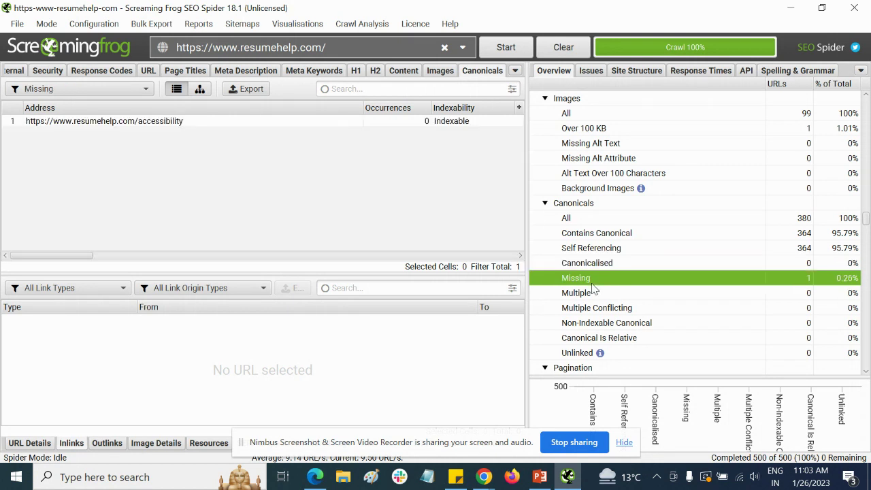
pyautogui.click(593, 294)
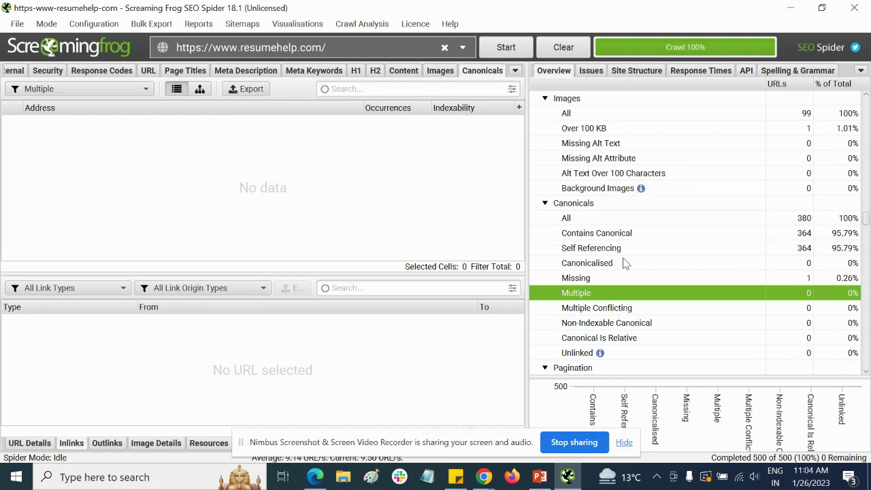
pyautogui.hotkey('alt', 'Tab')
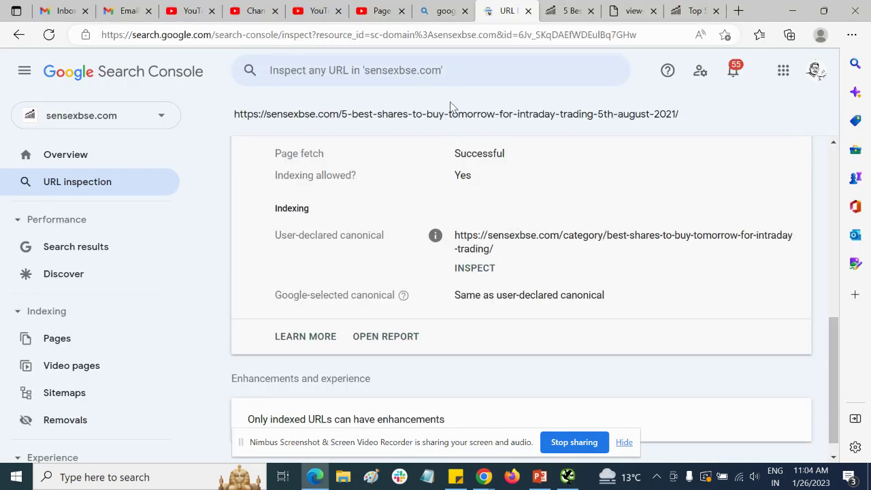
# Go back from the URL inspection to the canonical-tag report listing 548 affected pages.
pyautogui.click(444, 13)
pyautogui.click(514, 11)
pyautogui.click(15, 38)
pyautogui.scroll(3, 570, 327)
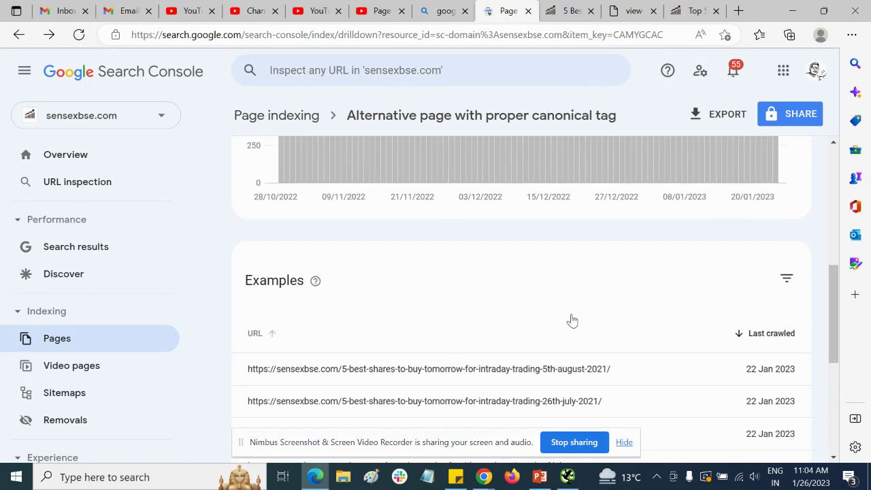
pyautogui.scroll(3, 571, 319)
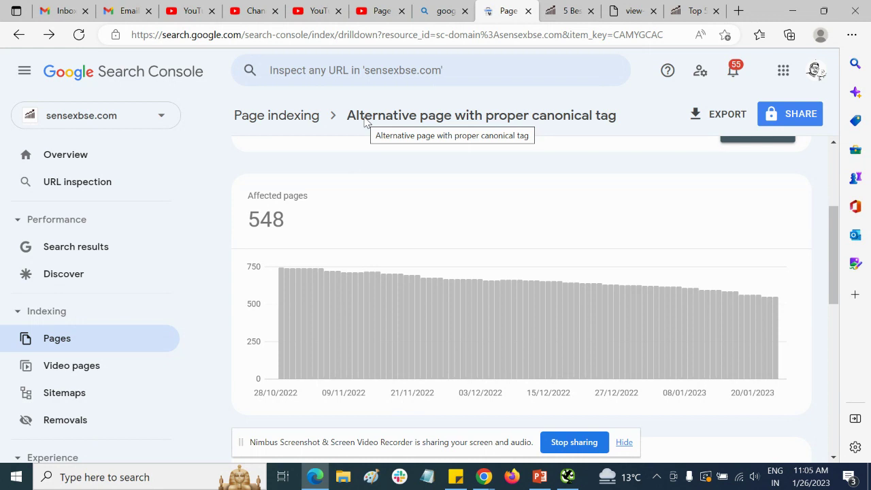
# Scroll the report's example URLs, glance at the '5 Best' article tab, and return.
pyautogui.scroll(-4, 412, 225)
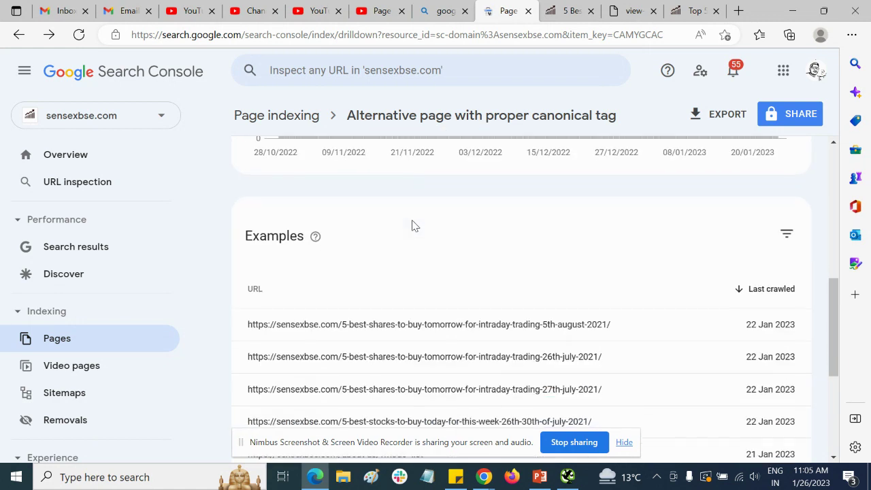
pyautogui.scroll(-2, 476, 284)
pyautogui.click(570, 9)
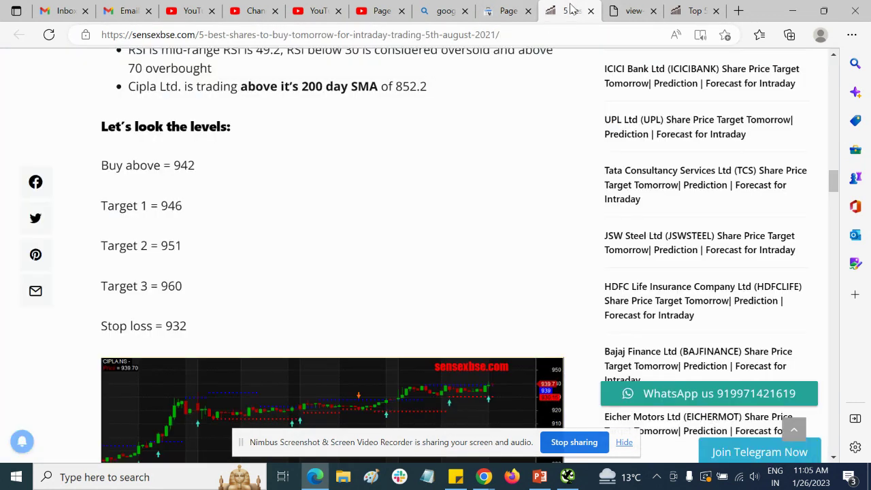
pyautogui.click(504, 13)
pyautogui.scroll(3, 481, 386)
pyautogui.scroll(2, 451, 357)
pyautogui.scroll(3, 452, 357)
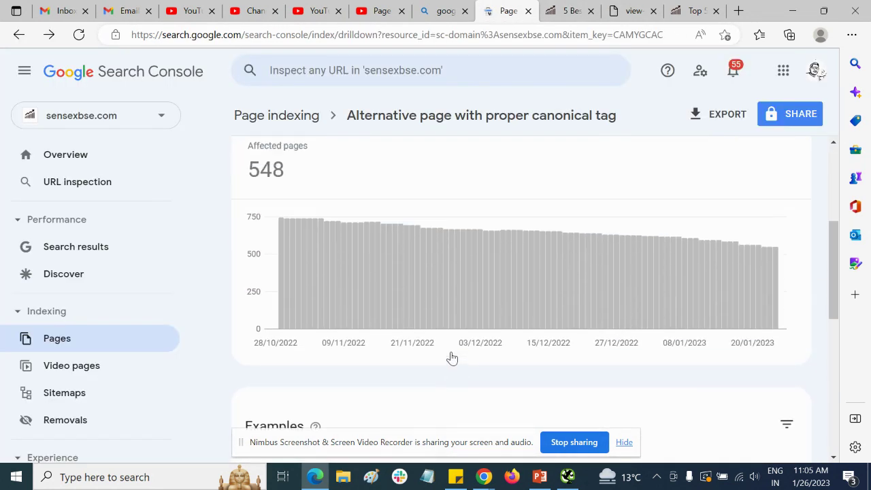